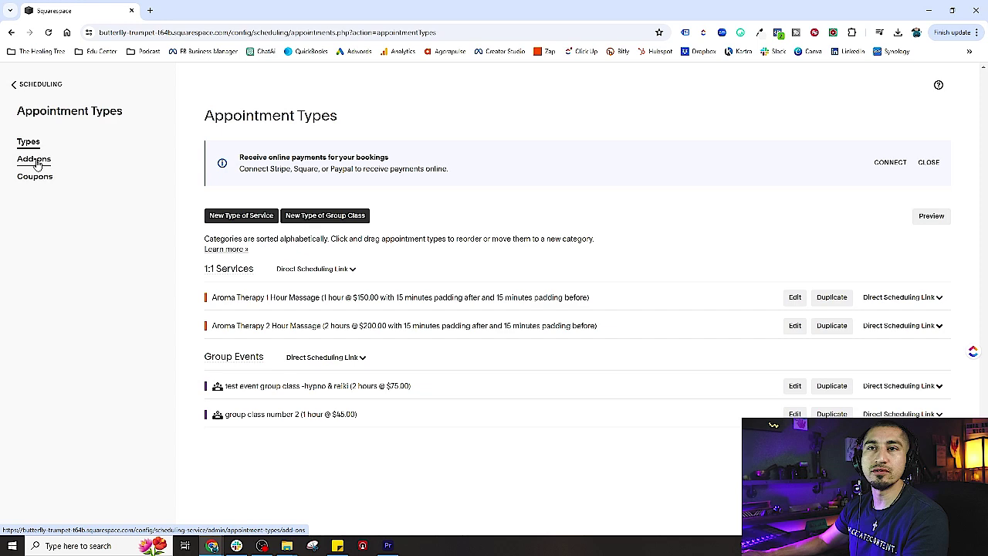
Start a new add-on from the Add-ons list.
click(36, 164)
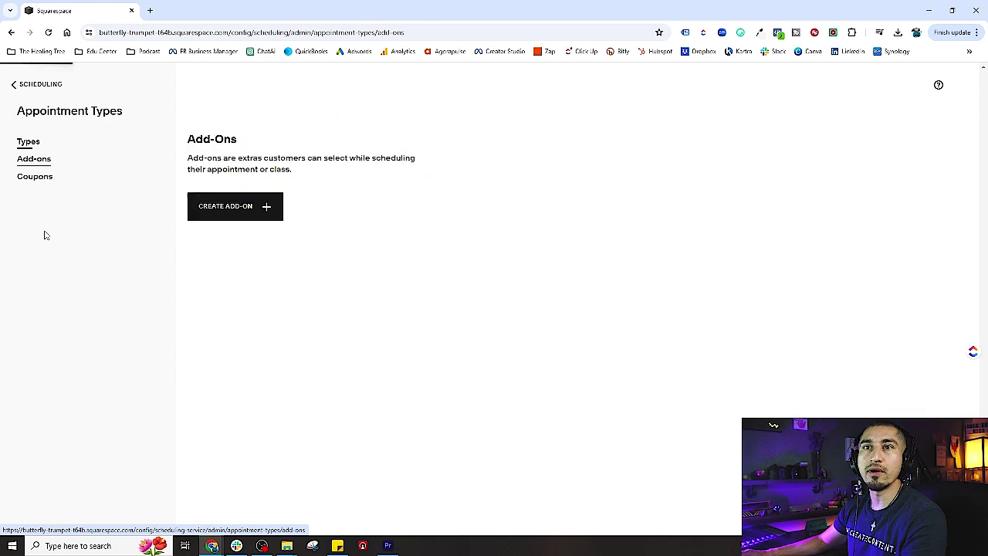
click(251, 216)
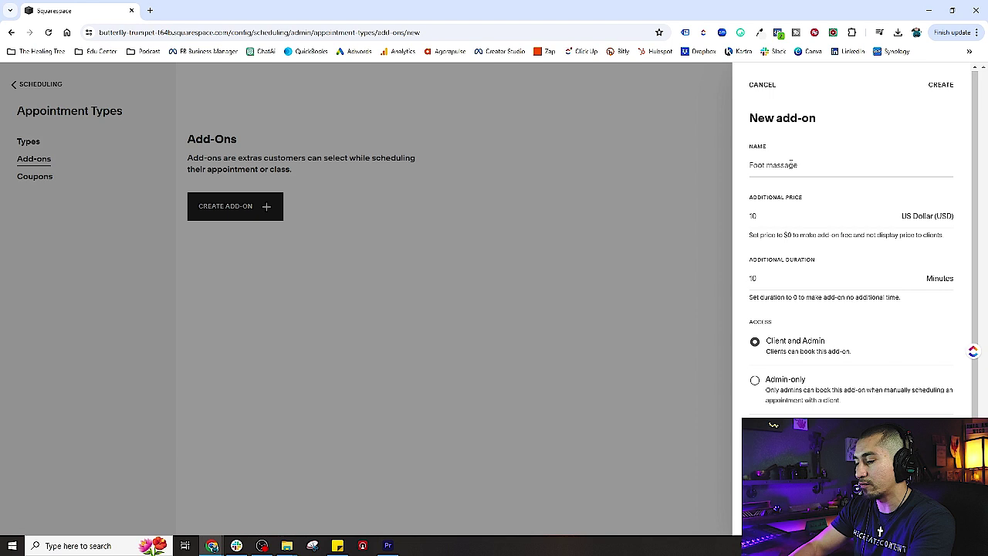
Change the draft add-on to '30min Add On' priced $45 with 30 extra minutes.
click(795, 216)
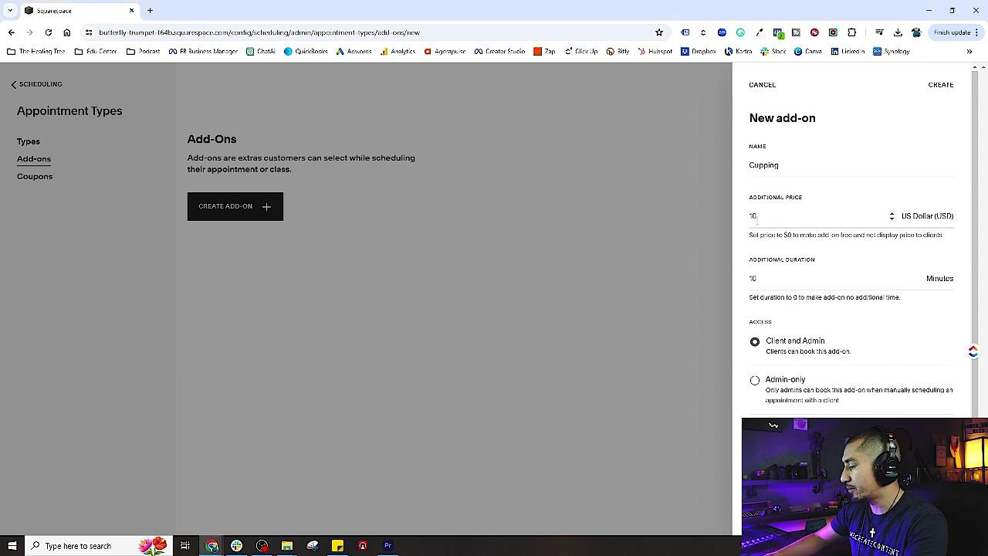
click(798, 282)
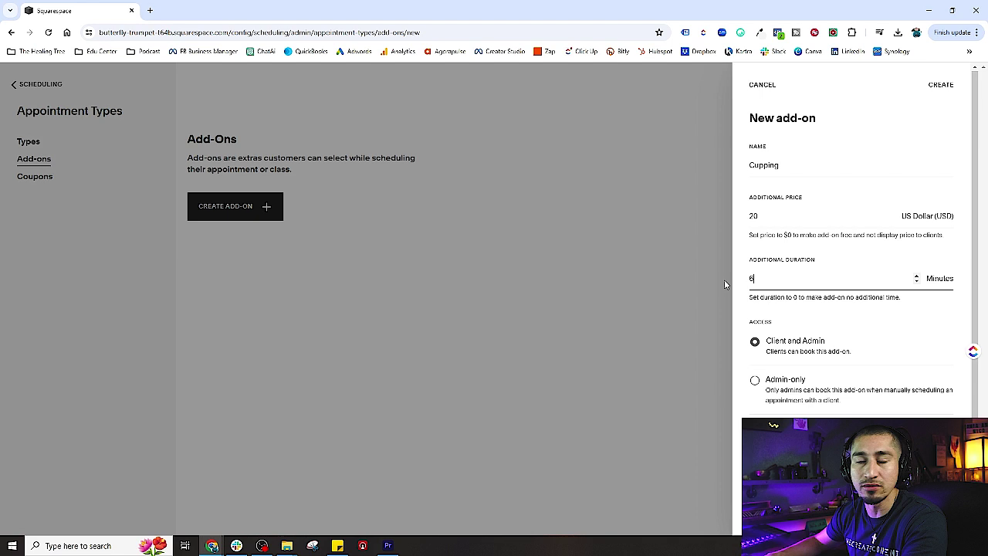
key(ctrl+a)
text(3)
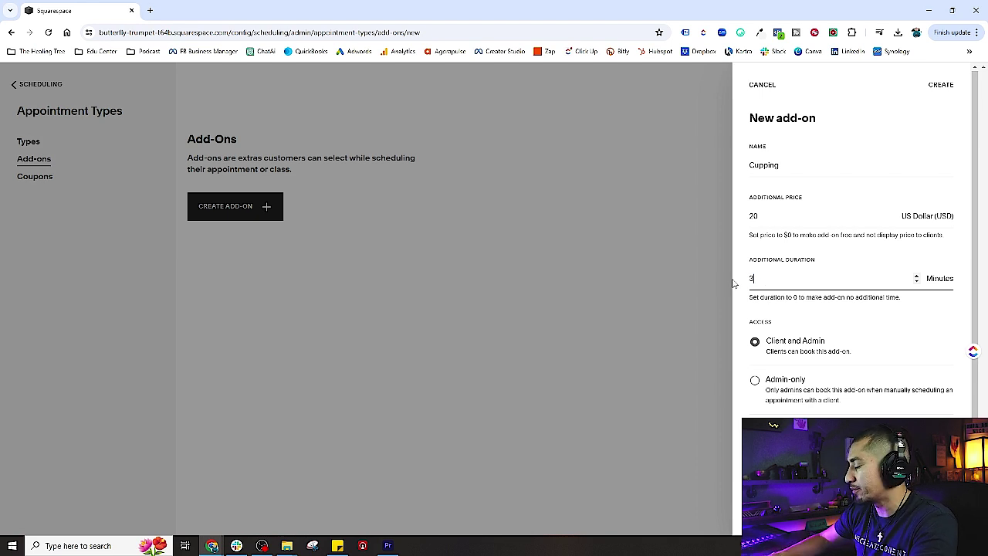
drag(787, 165, 737, 171)
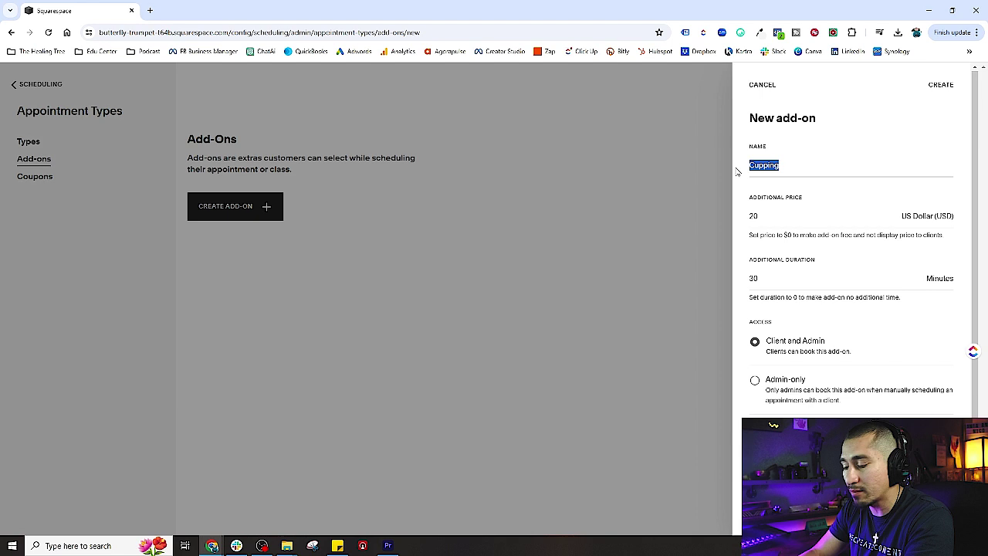
text(30min Add On)
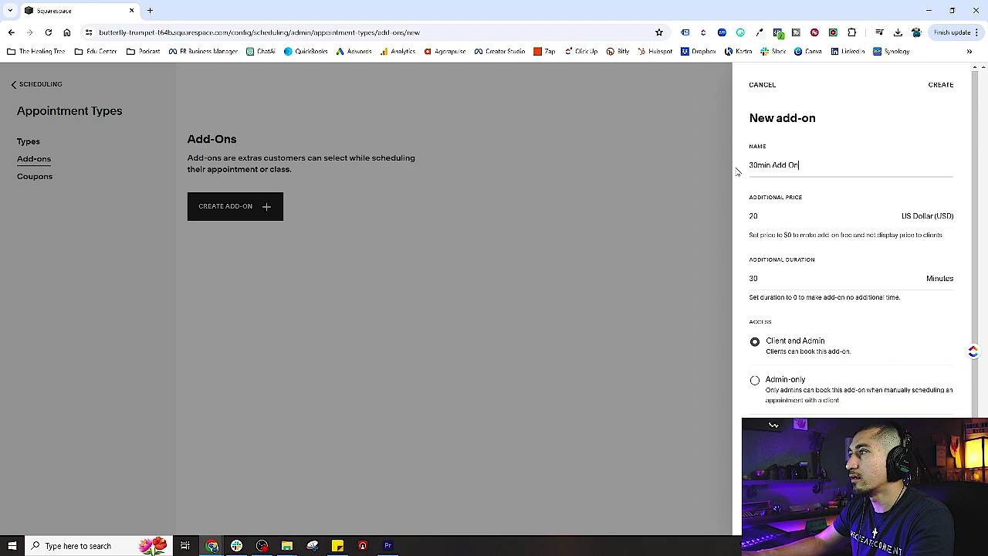
drag(786, 219, 741, 223)
text(15)
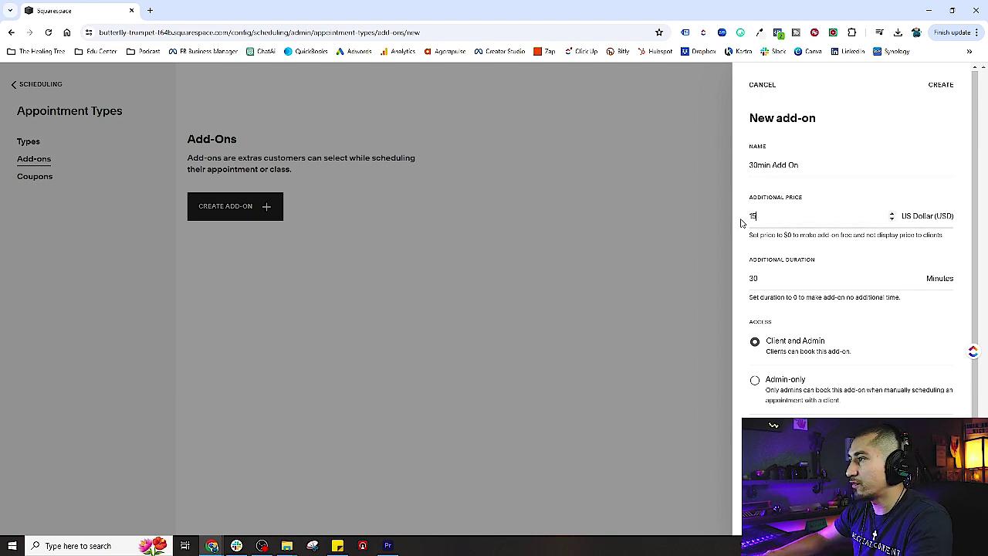
drag(763, 217, 748, 217)
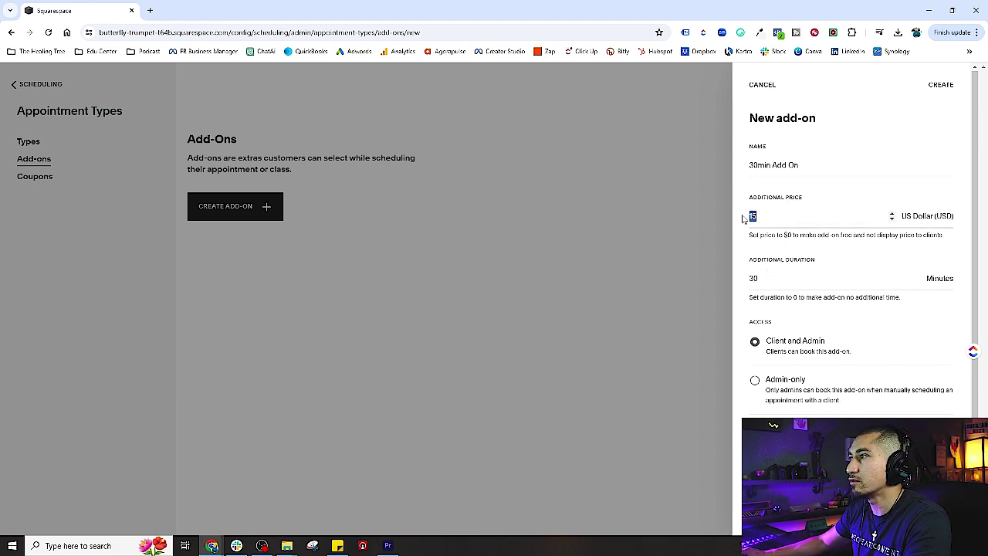
text(45)
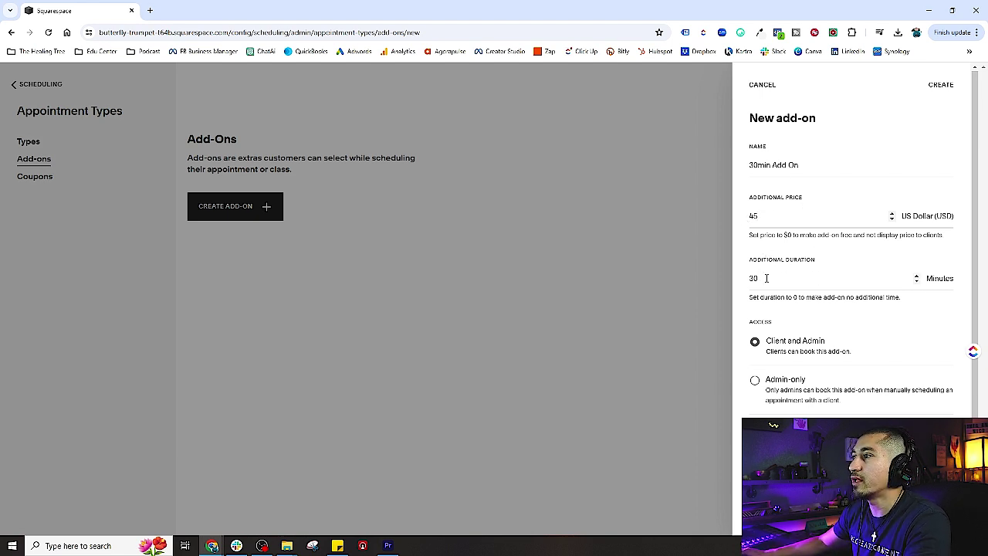
drag(761, 279, 747, 280)
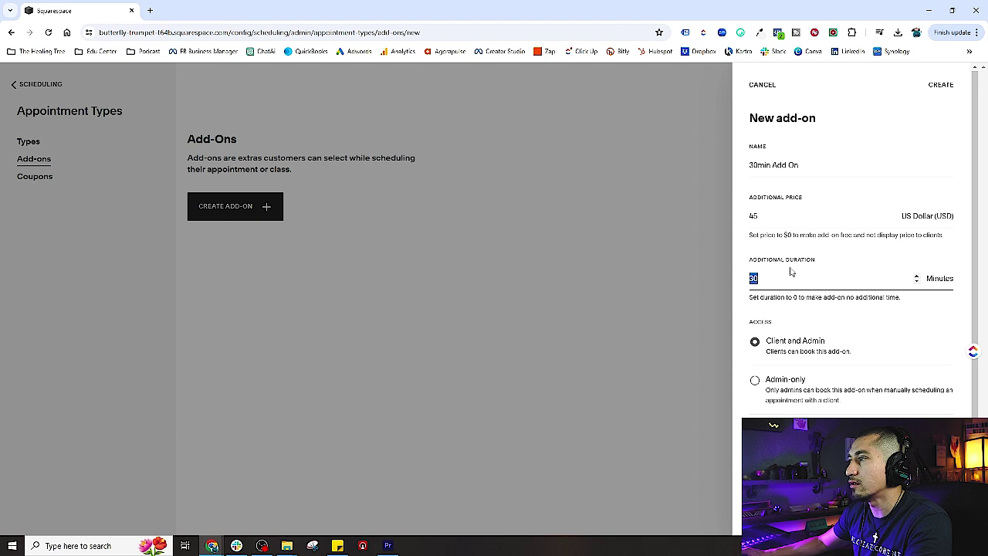
Revert the add-on to name 'Cupping', price $20 and 0 extra minutes.
scroll(811, 340, down, 1)
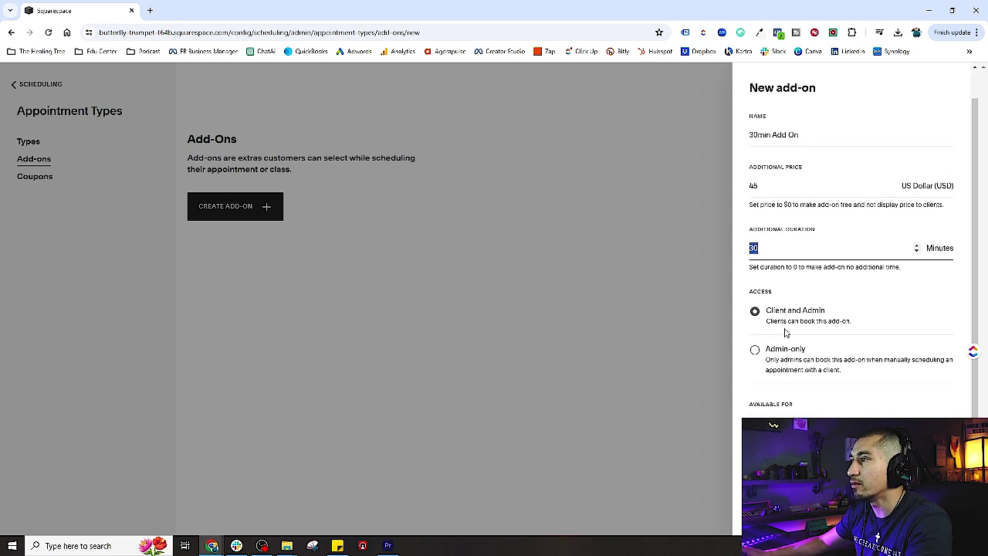
drag(809, 138, 716, 138)
text(Cupping)
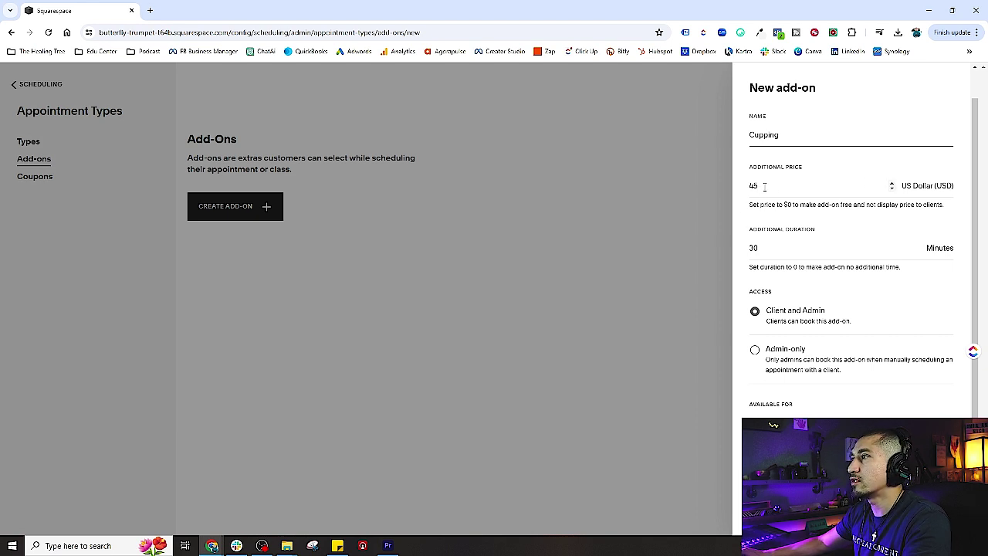
drag(755, 185, 746, 187)
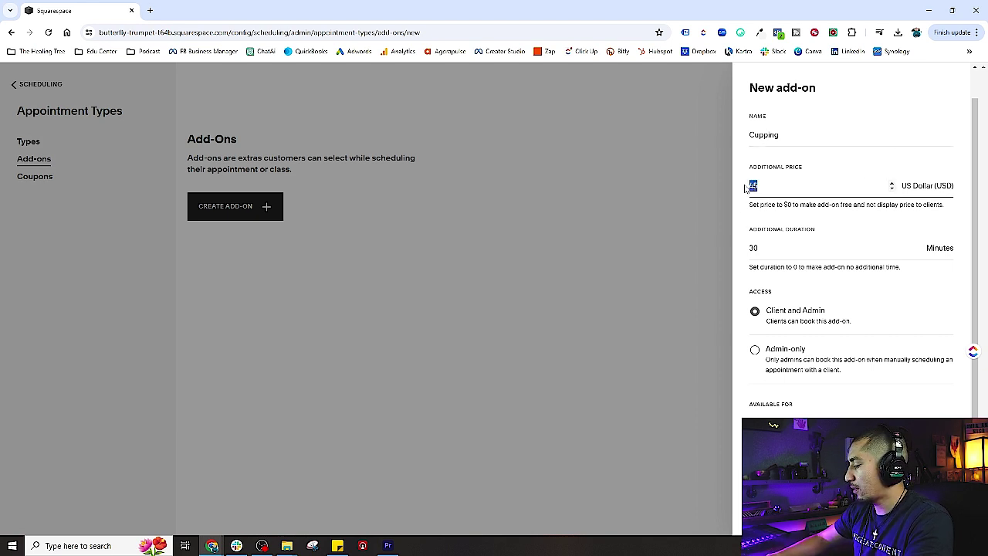
text(20)
drag(764, 248, 684, 255)
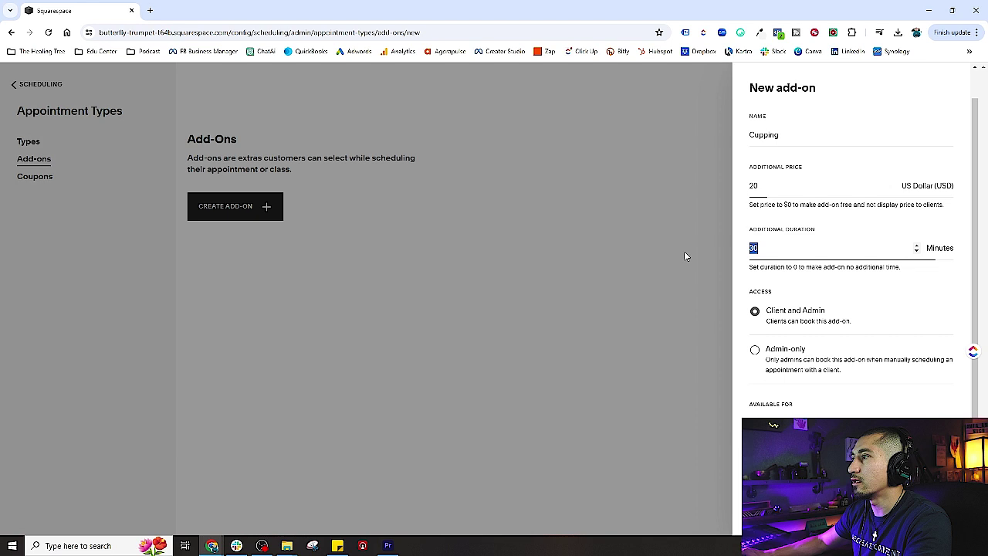
text(0)
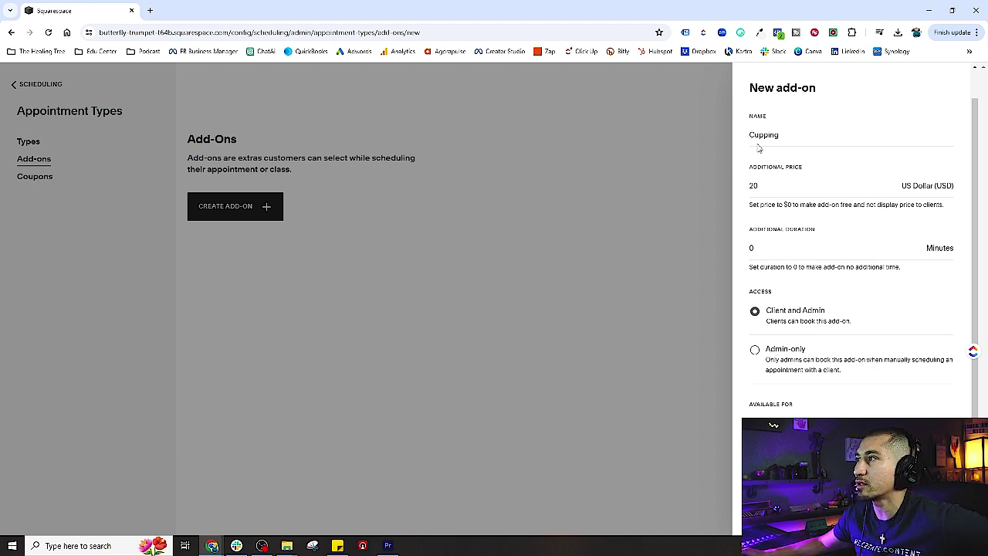
scroll(865, 407, up, 1)
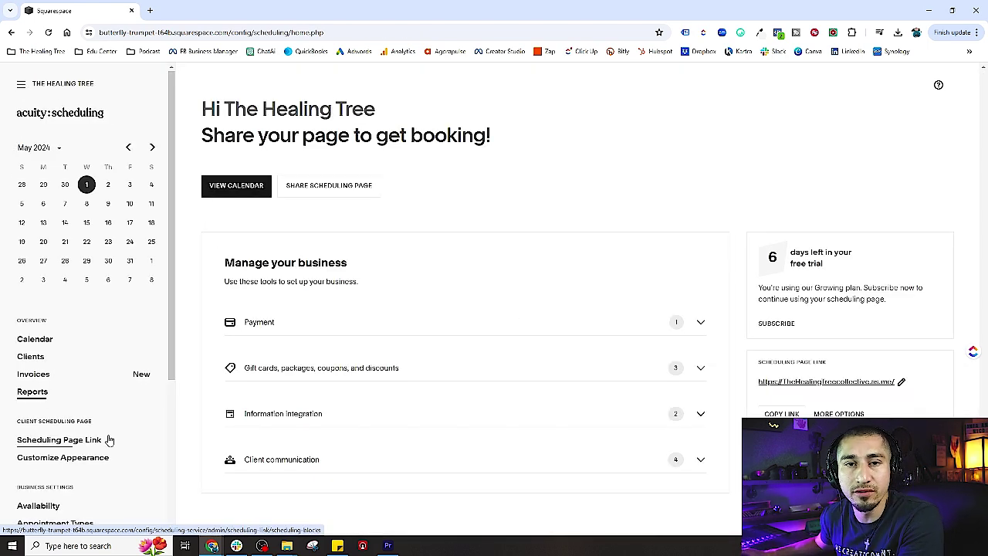
Show the Client Scheduler's direct booking link for Aroma Therapy 1 Hour Massage.
click(61, 442)
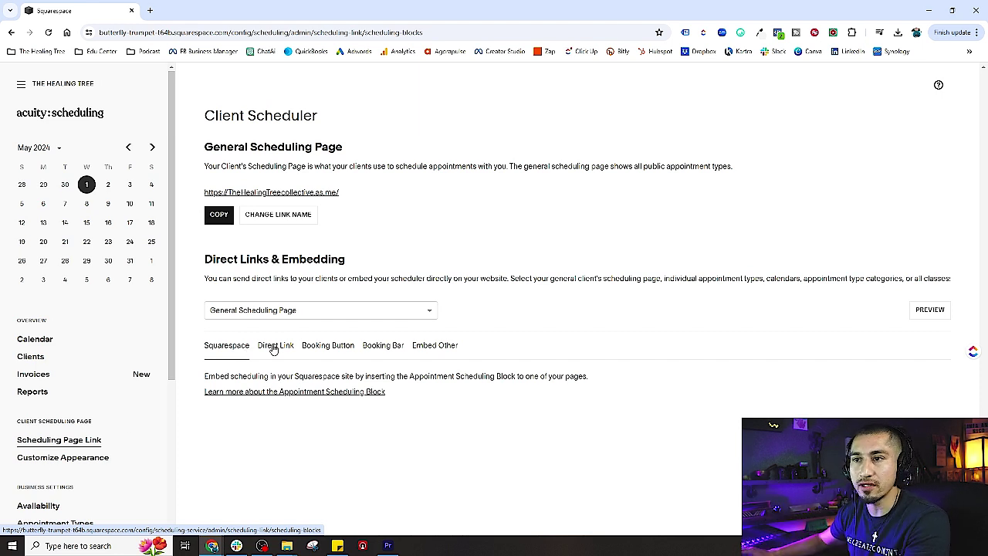
click(285, 310)
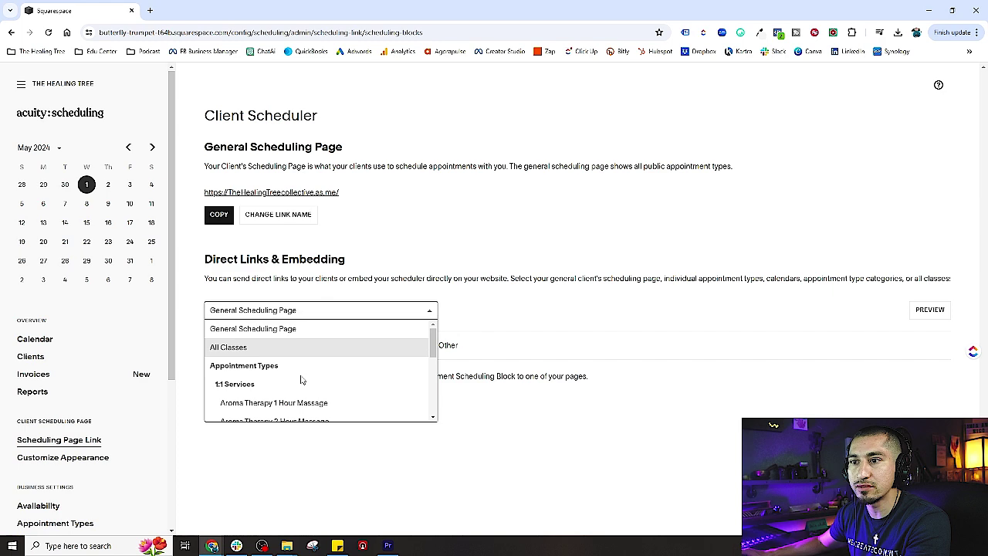
scroll(301, 376, down, 1)
click(265, 352)
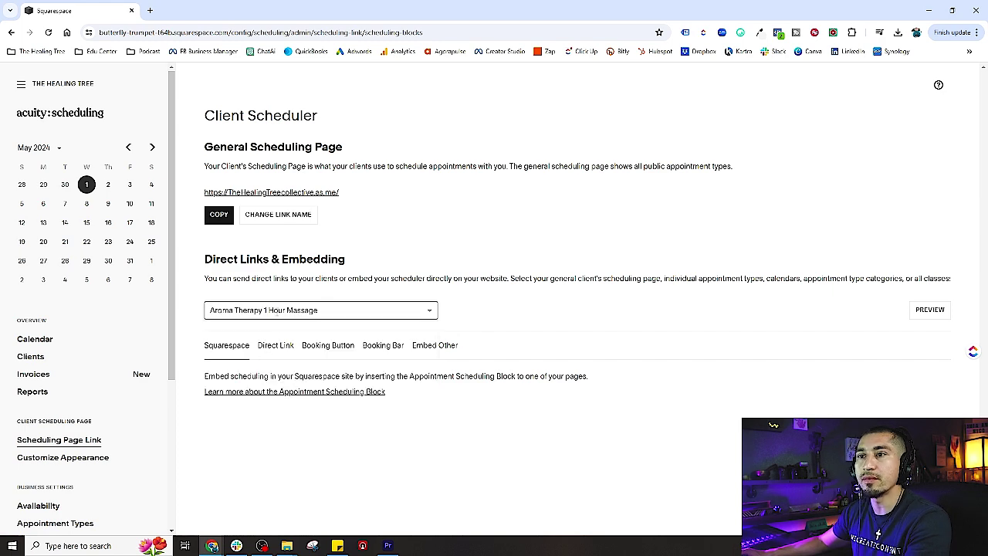
click(282, 350)
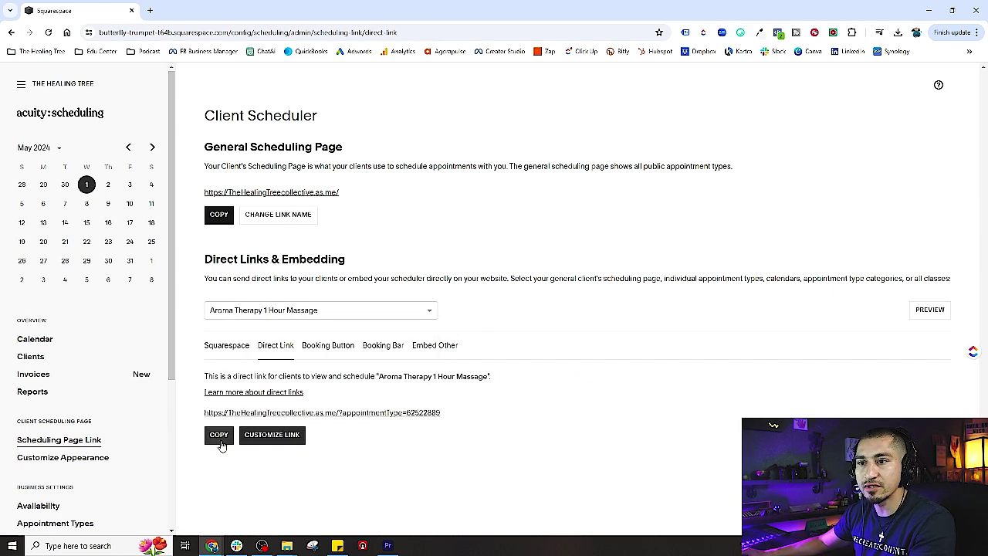
Load the copied Aroma Therapy 1 Hour Massage booking link in a new browser tab.
click(149, 10)
key(ctrl+v)
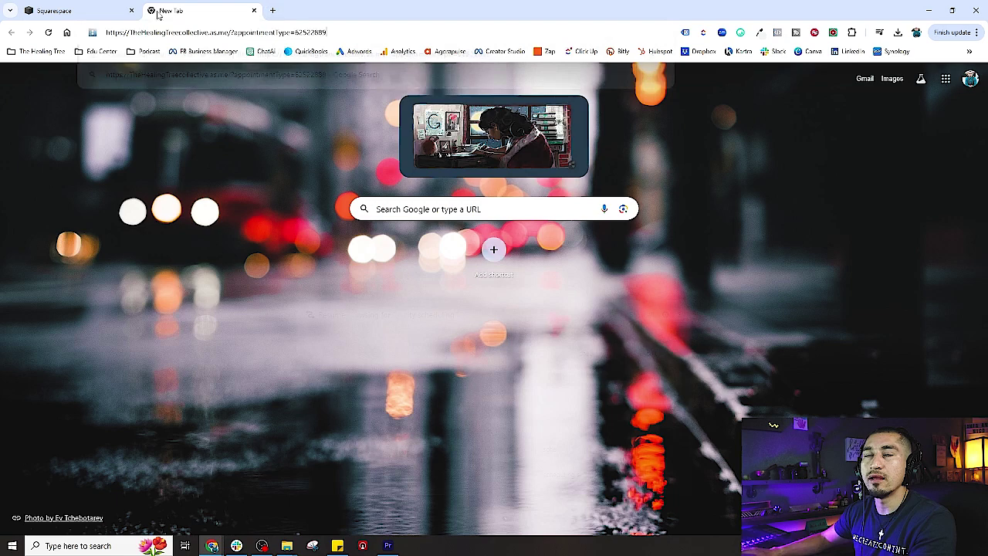
key(Return)
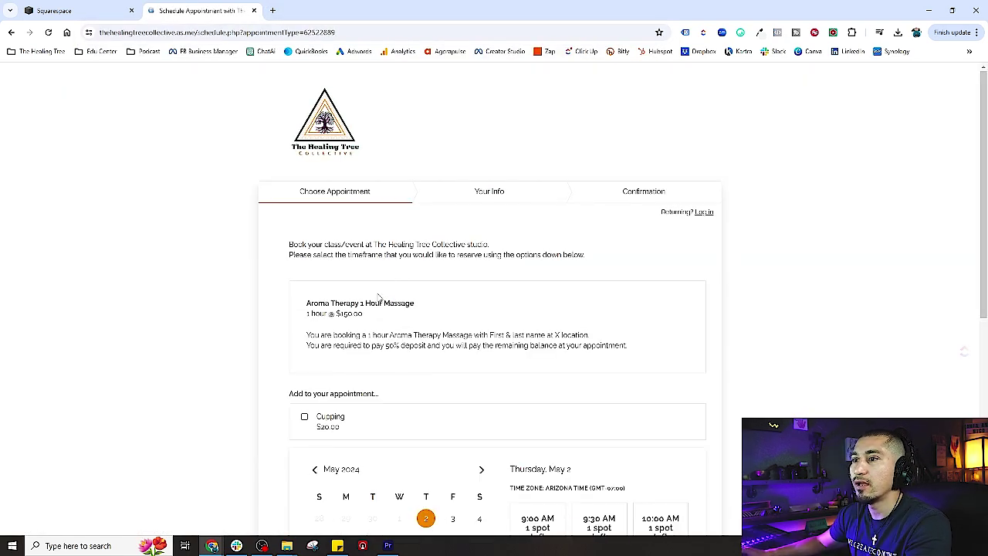
scroll(334, 329, down, 2)
scroll(335, 330, down, 2)
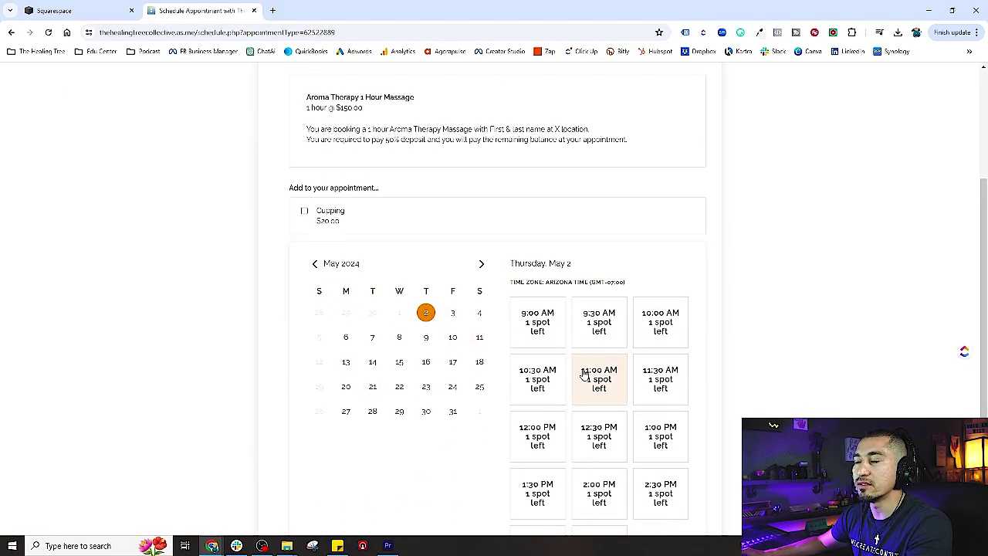
scroll(637, 296, down, 1)
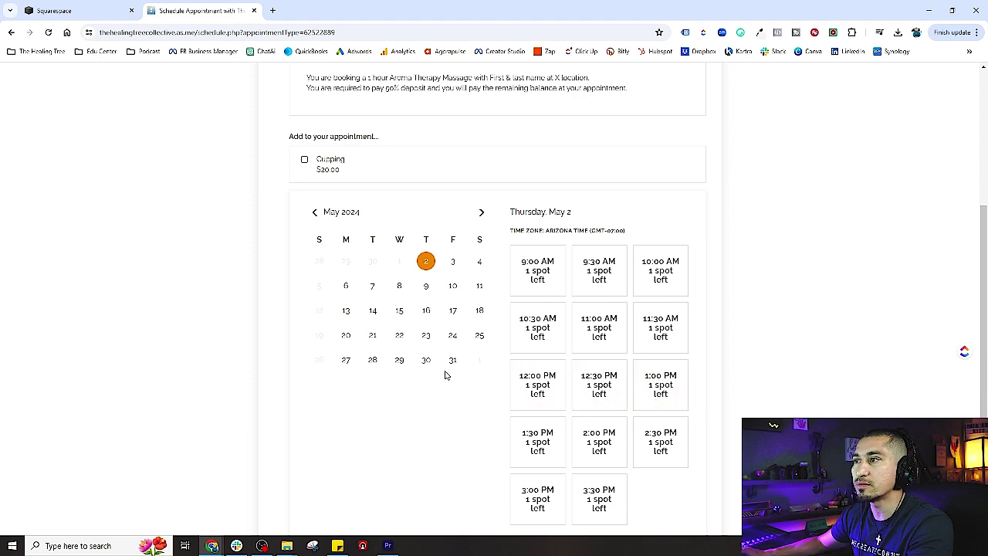
scroll(302, 168, up, 1)
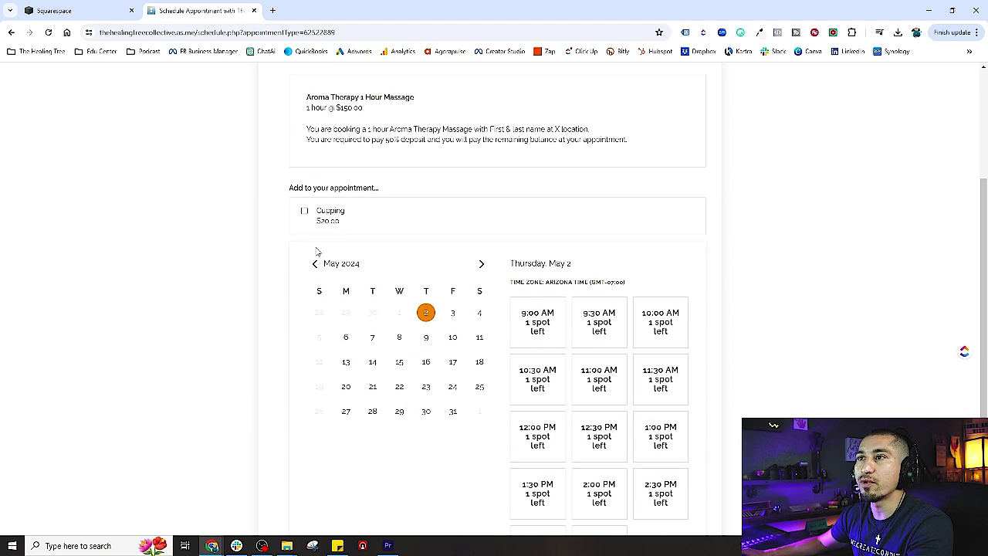
Add the Cupping add-on, book the 9:30 AM slot on May 2, and continue to client info.
click(305, 213)
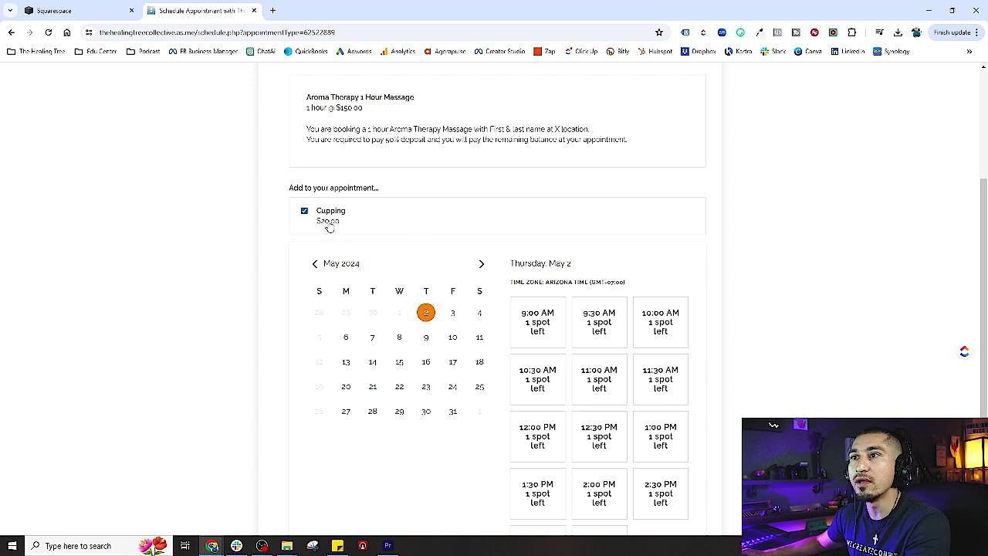
scroll(476, 363, down, 1)
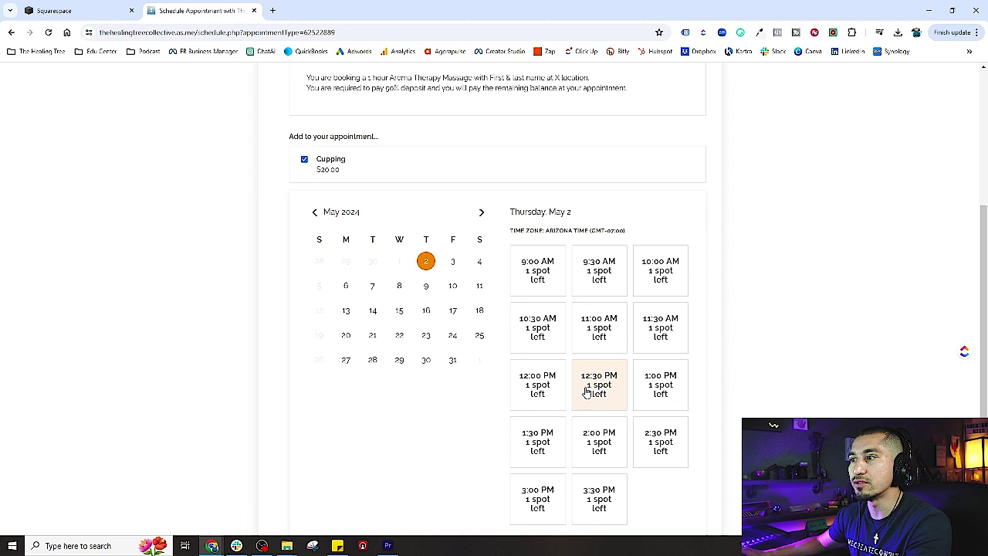
scroll(435, 253, up, 3)
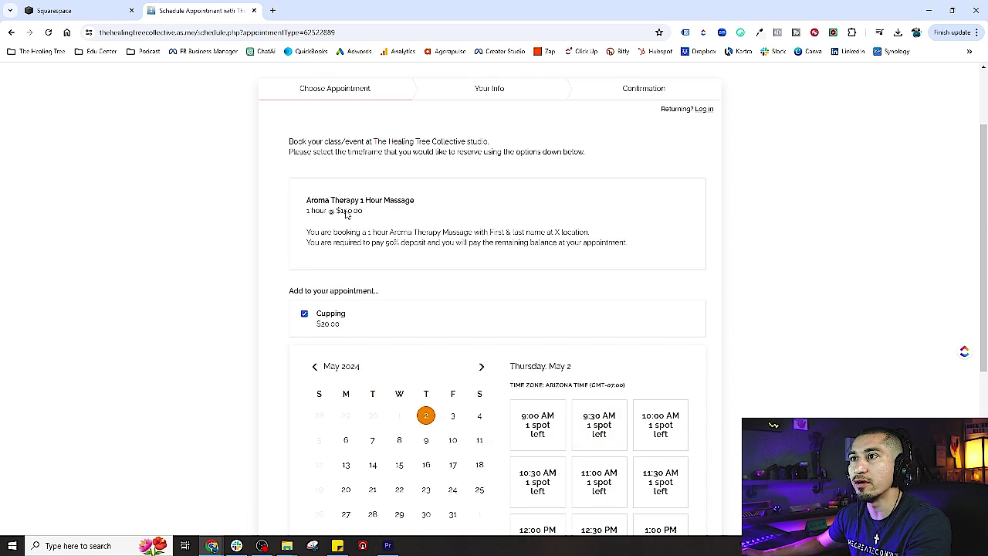
drag(341, 213, 377, 212)
click(407, 221)
scroll(424, 240, down, 5)
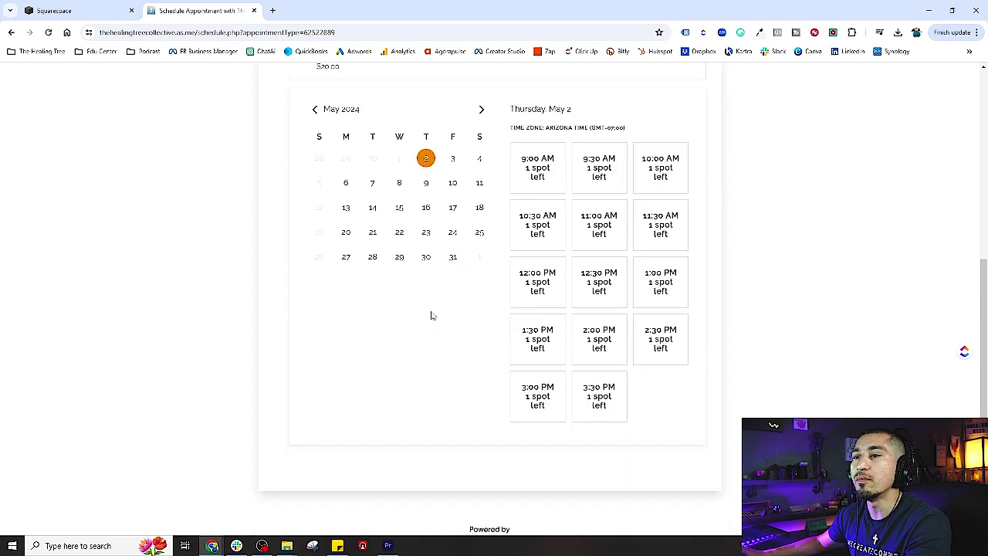
scroll(432, 316, up, 1)
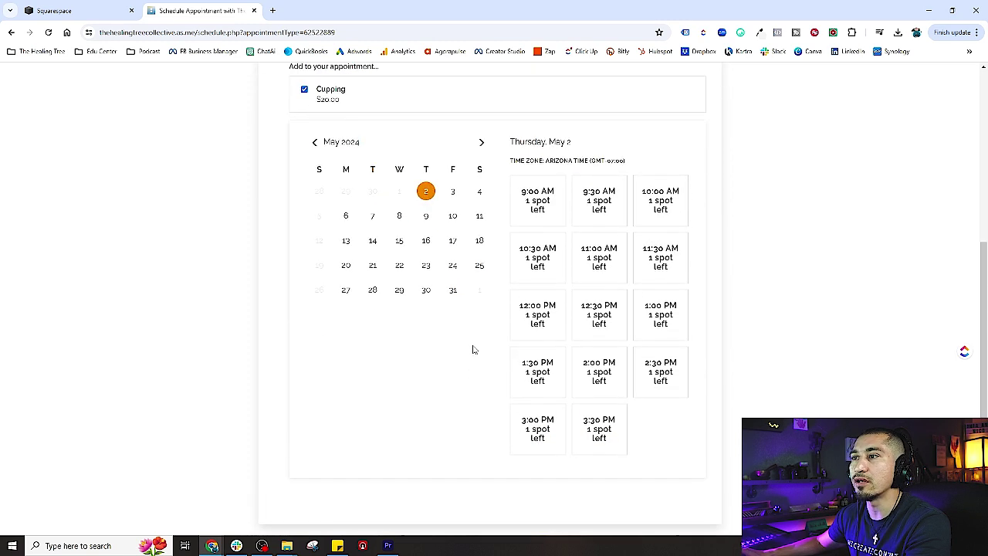
click(600, 229)
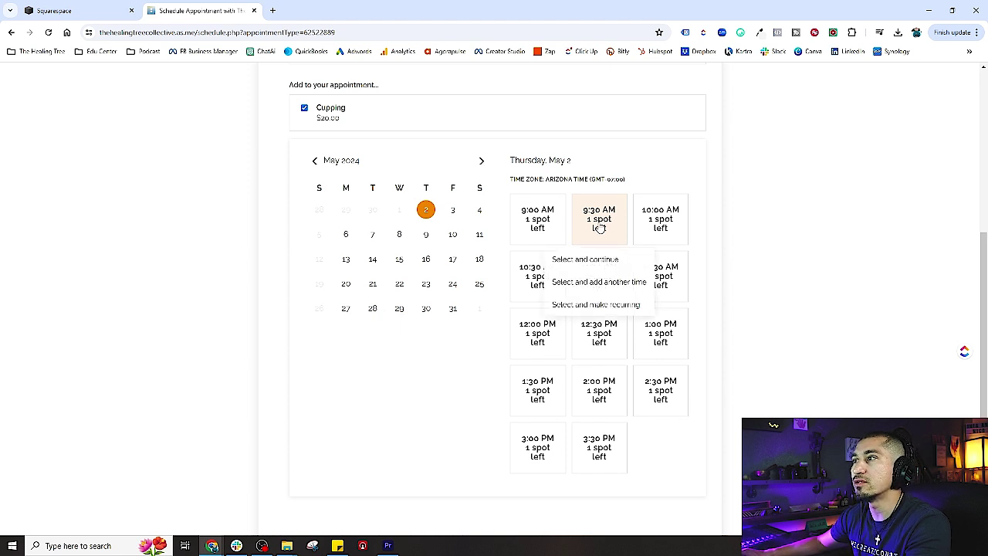
click(597, 267)
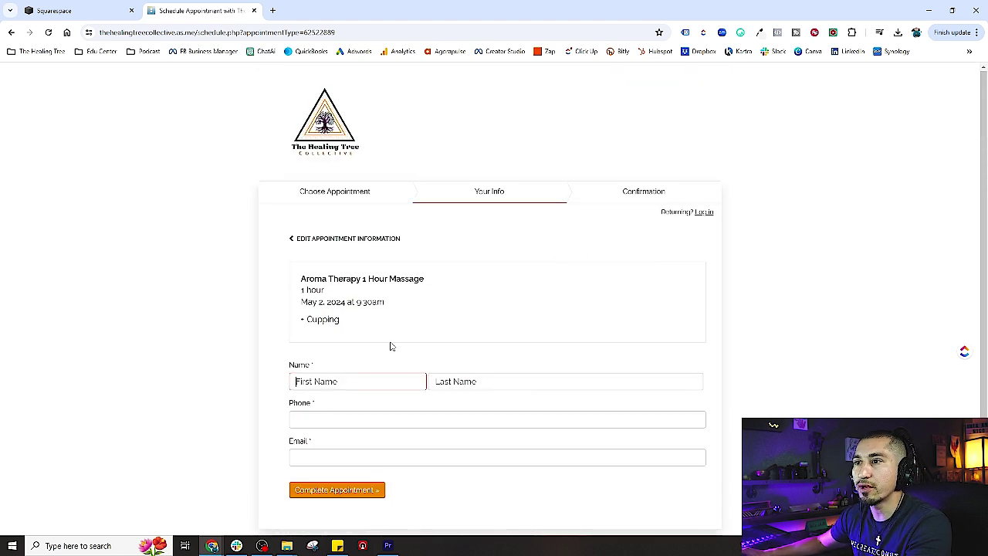
scroll(390, 345, down, 1)
drag(303, 270, 370, 273)
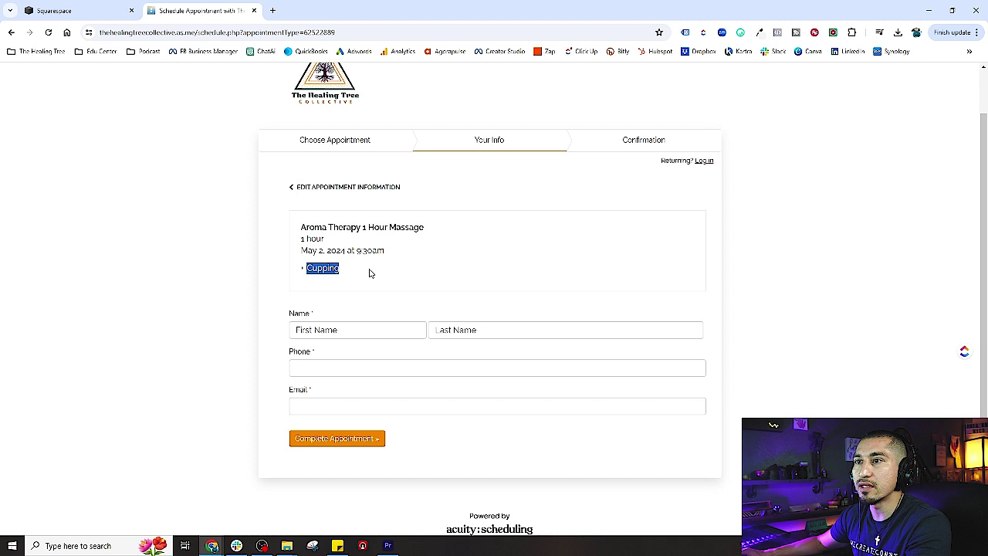
click(392, 271)
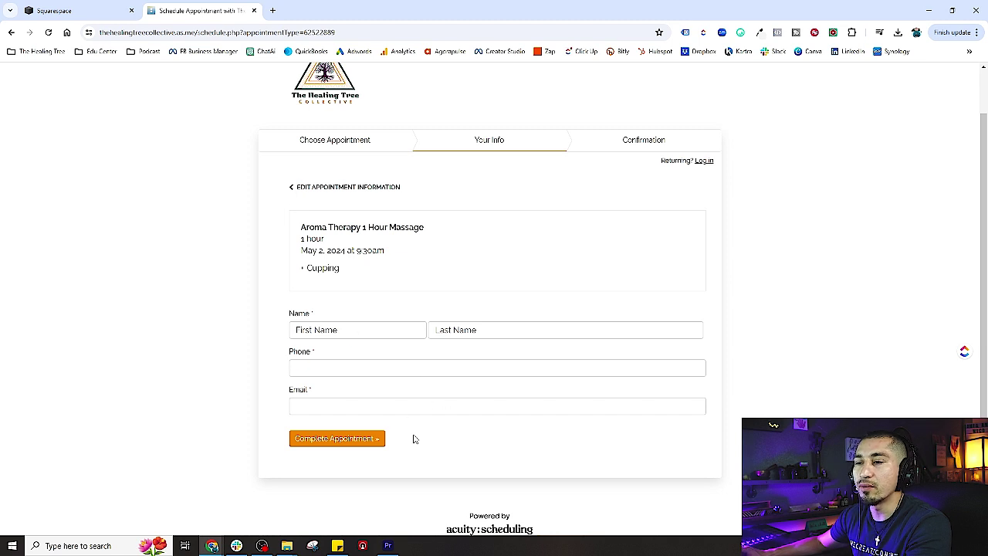